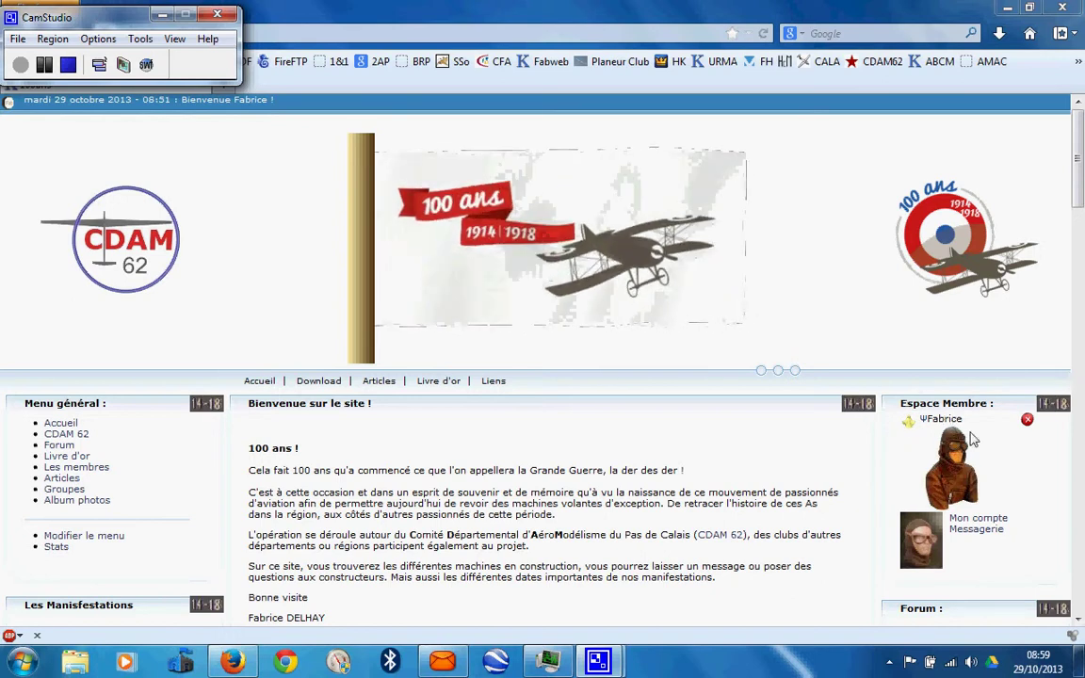
Find install_jpeg_compression.zip in the site's upload downloads and bring up its download prompt without saving the file.
{"action": "left_click", "coordinate": [320, 384]}
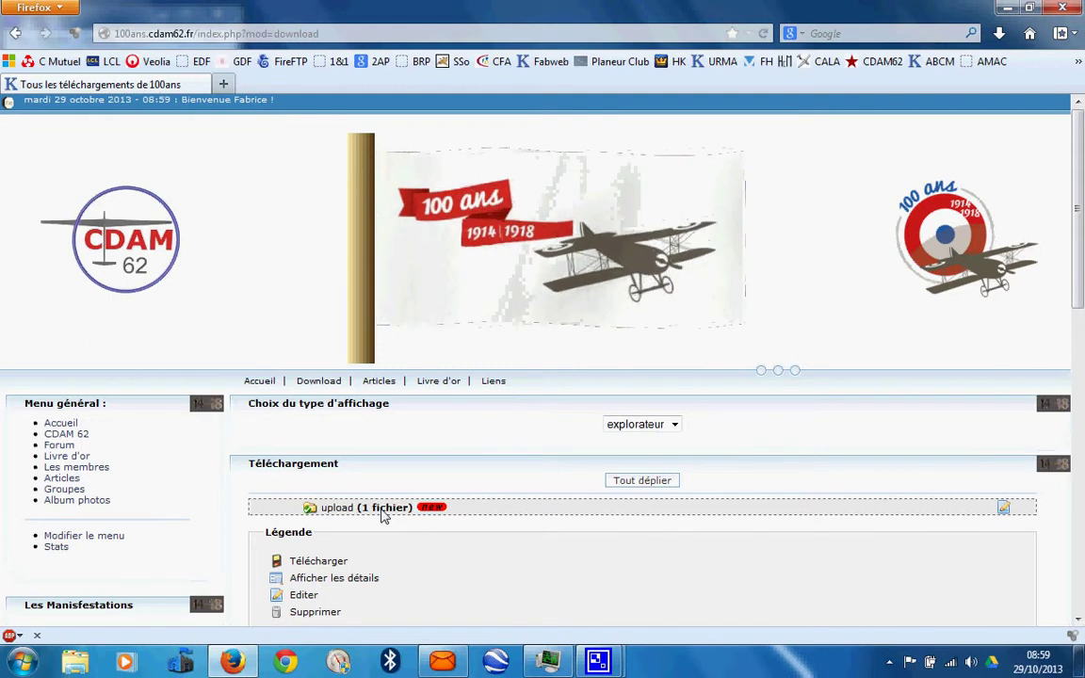
{"action": "left_click", "coordinate": [383, 512]}
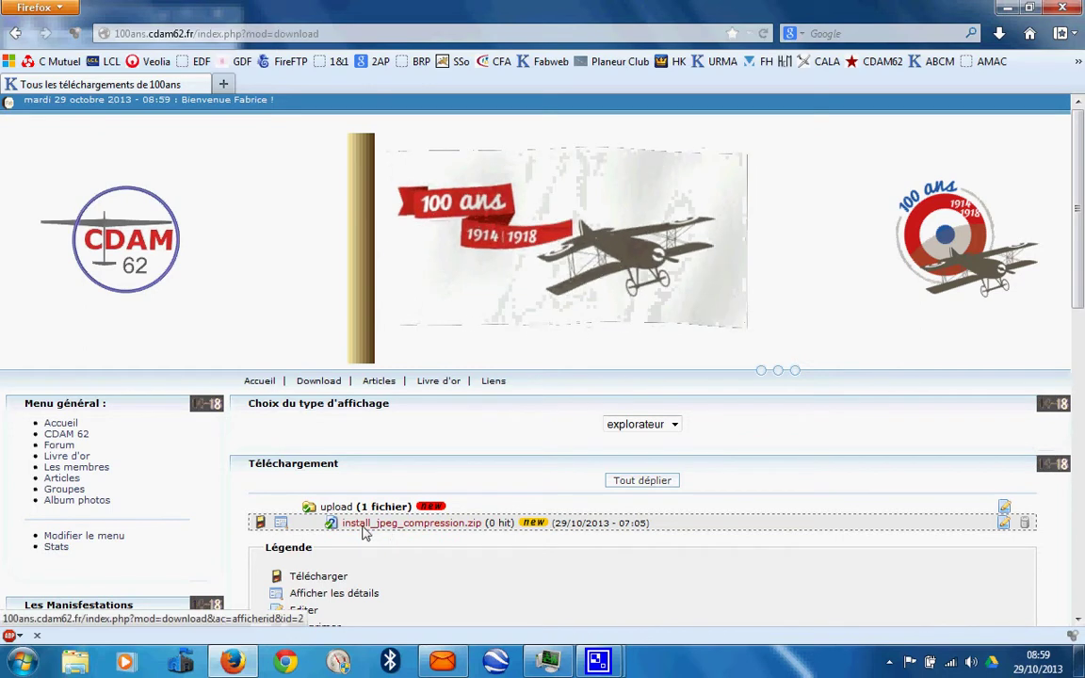
{"action": "left_click", "coordinate": [444, 526]}
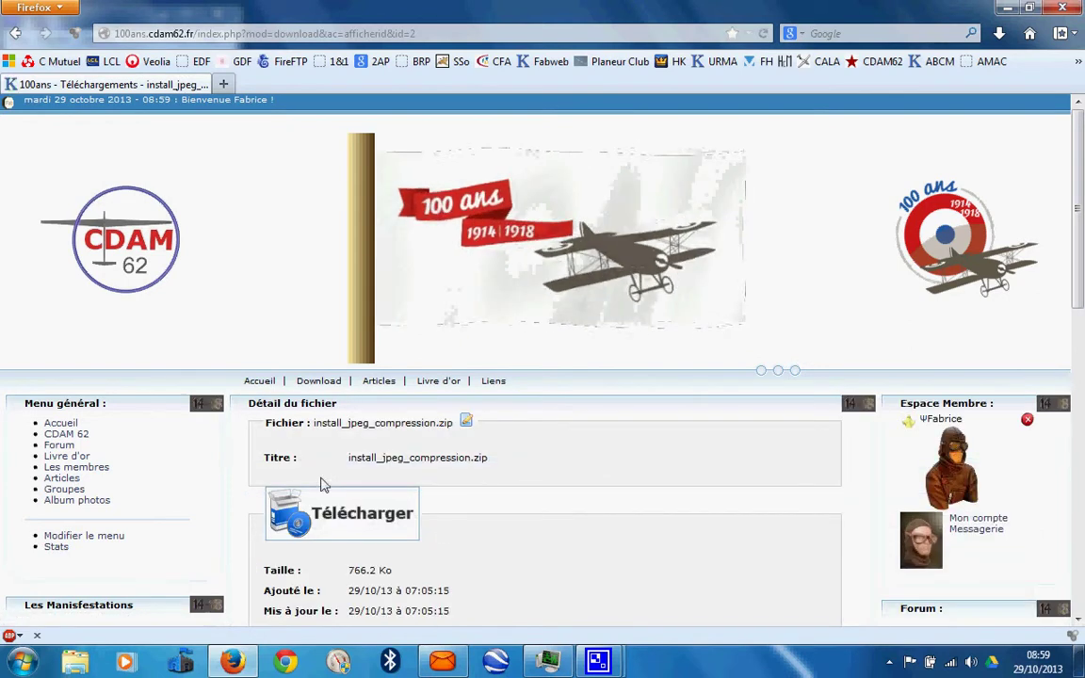
{"action": "left_click", "coordinate": [359, 521]}
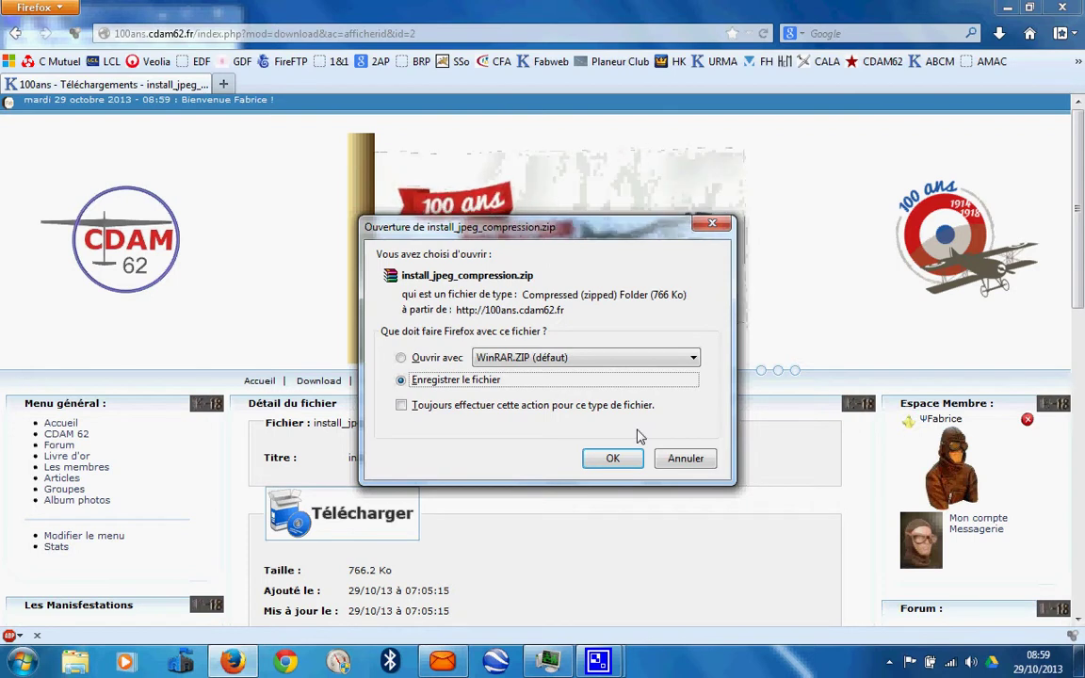
{"action": "left_click", "coordinate": [686, 459]}
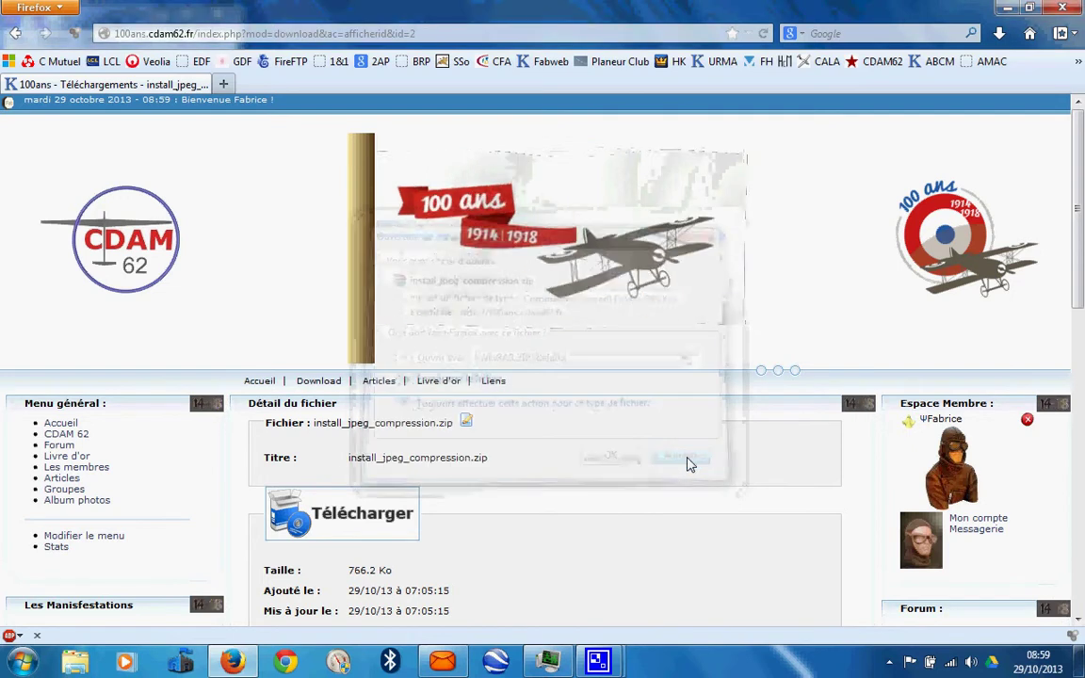
Return to the desktop and inspect the file properties of Commémoration 14 - 18 009 in the photos folder.
{"action": "left_click", "coordinate": [1007, 10]}
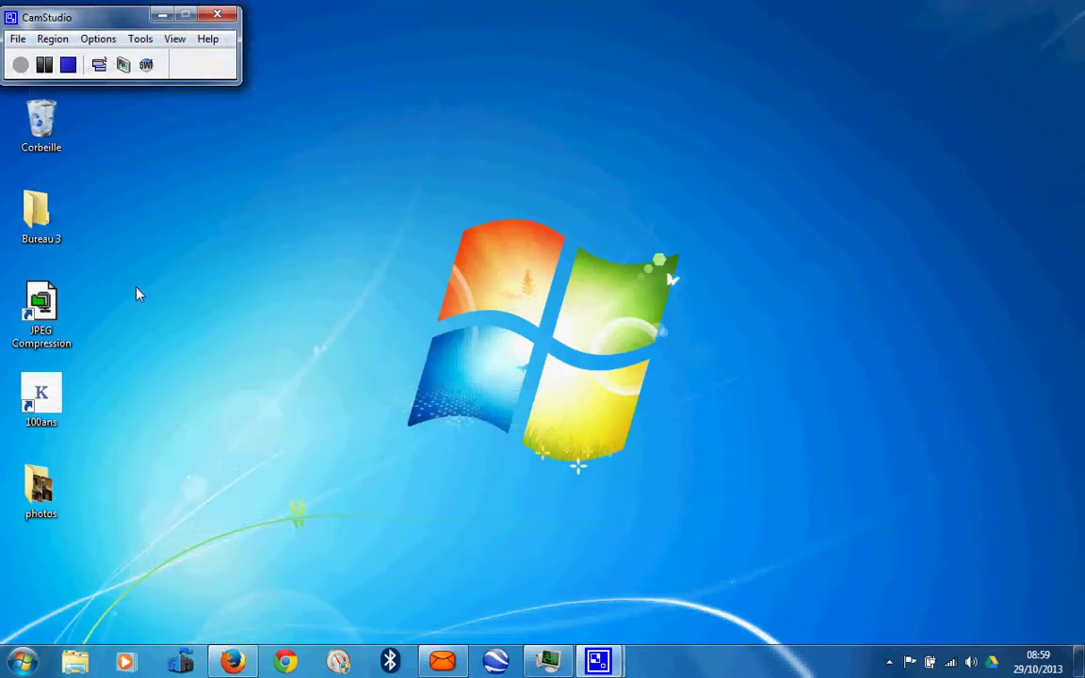
{"action": "left_click_drag", "start_coordinate": [38, 299], "coordinate": [339, 273]}
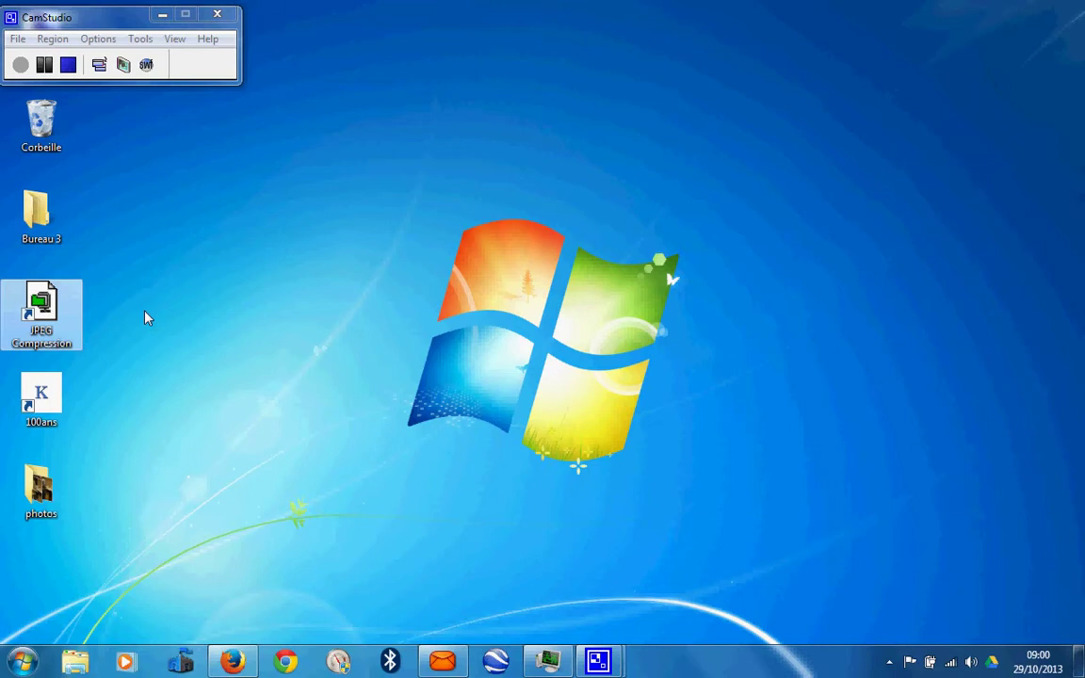
{"action": "double_click", "coordinate": [41, 487]}
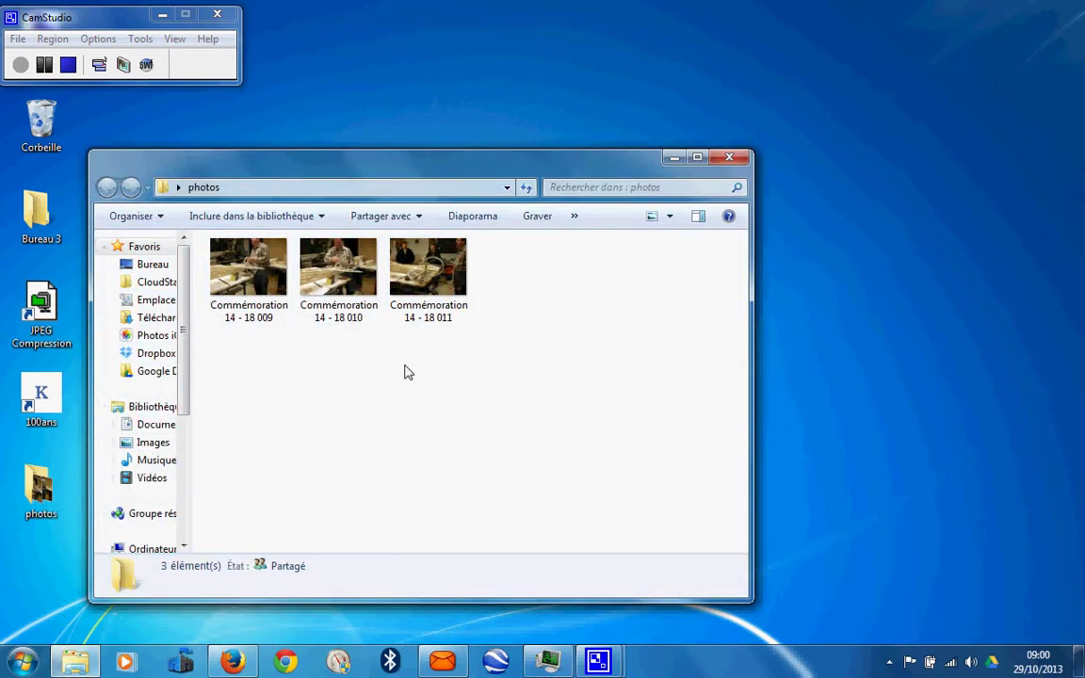
{"action": "left_click", "coordinate": [264, 278]}
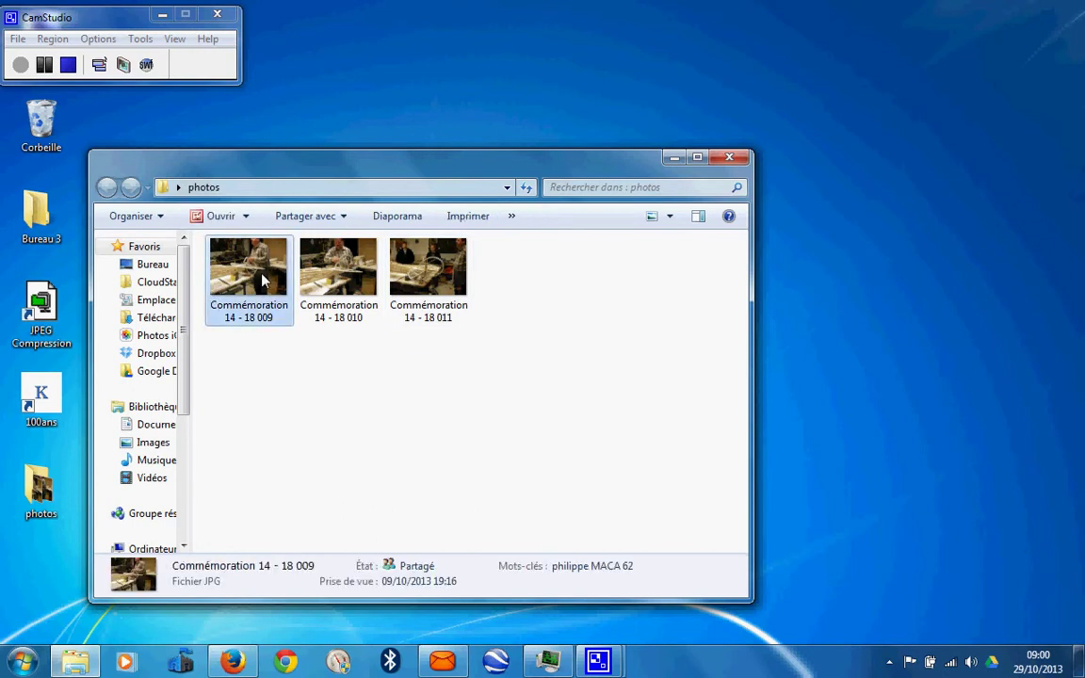
{"action": "right_click", "coordinate": [265, 279]}
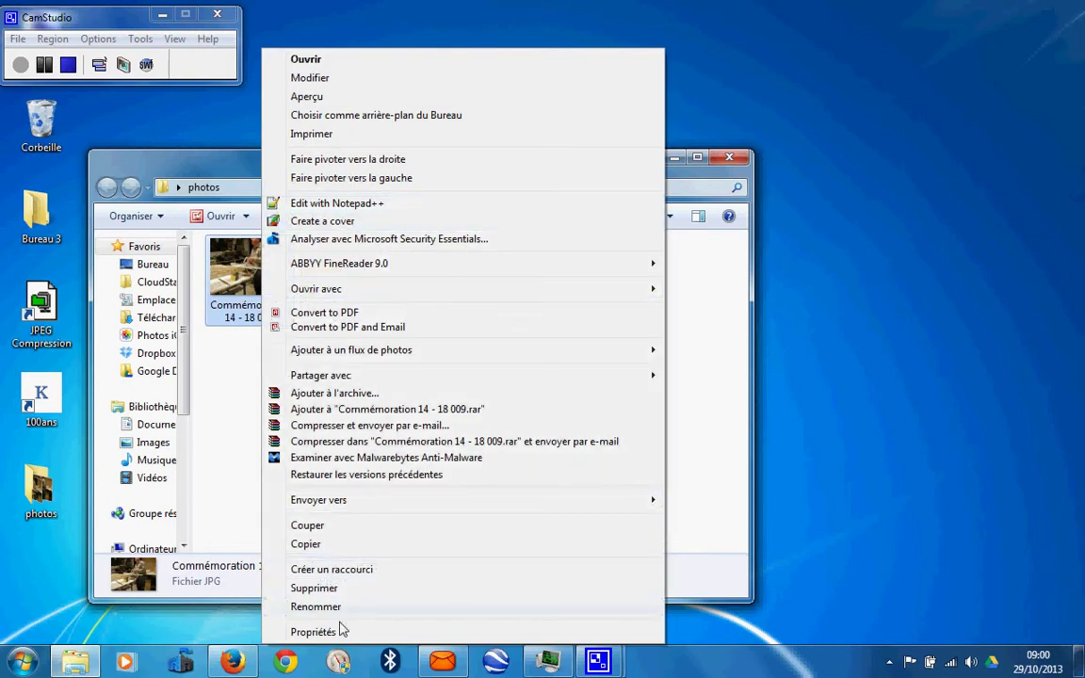
{"action": "left_click", "coordinate": [321, 632]}
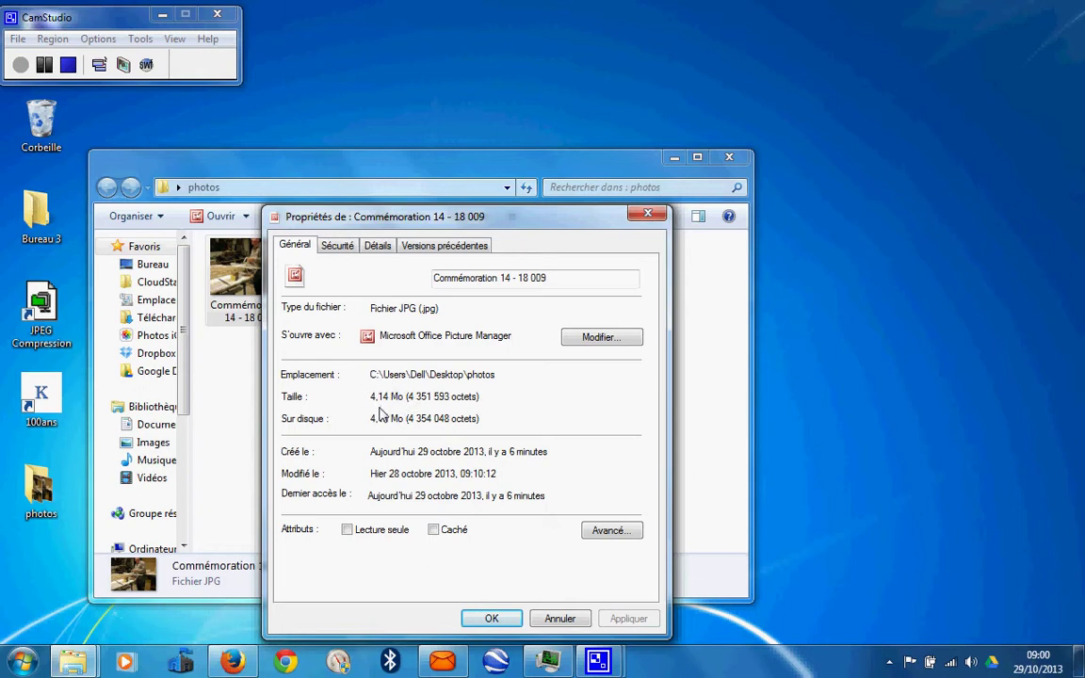
{"action": "left_click", "coordinate": [648, 214]}
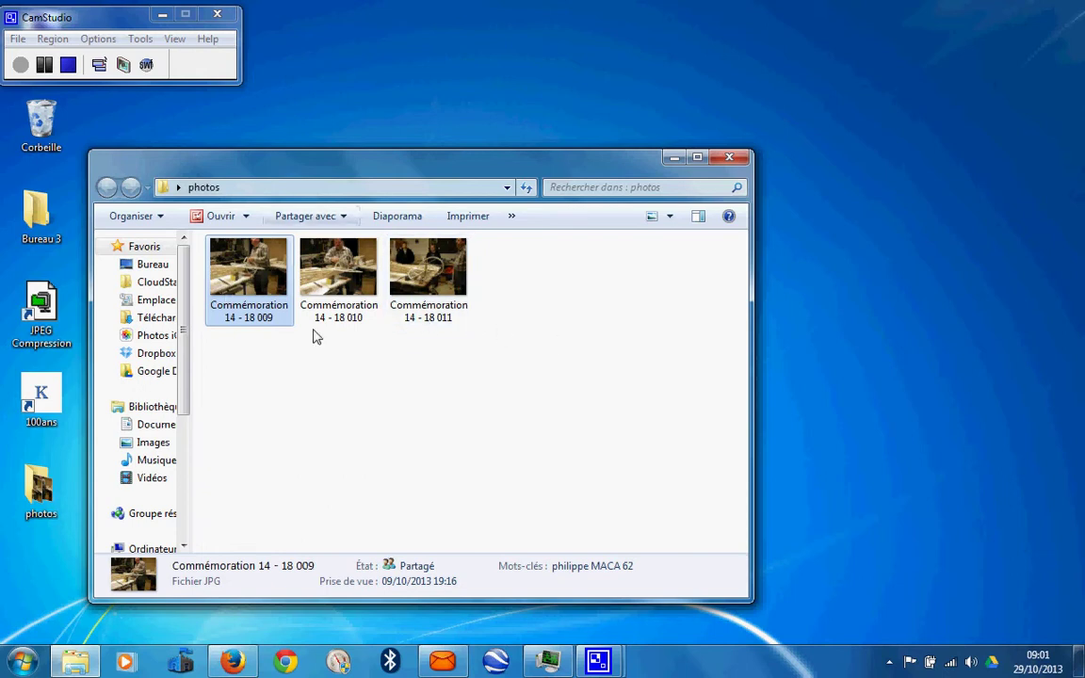
Highlight the file size in the original photo's properties, and close the properties and the photos folder.
{"action": "right_click", "coordinate": [241, 287]}
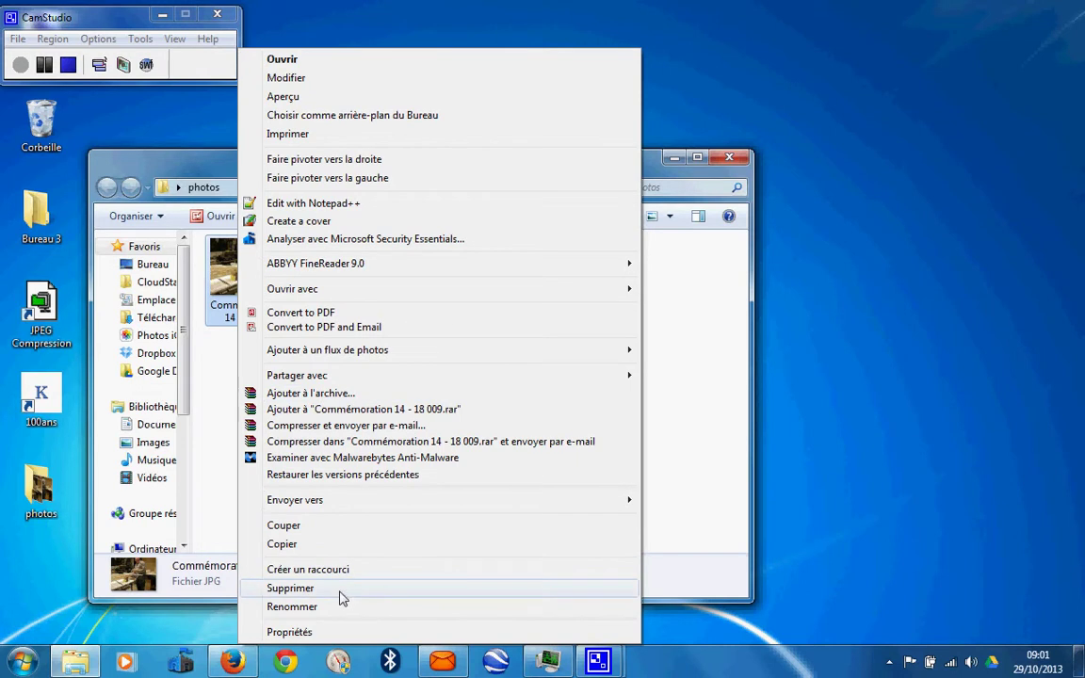
{"action": "left_click", "coordinate": [333, 633]}
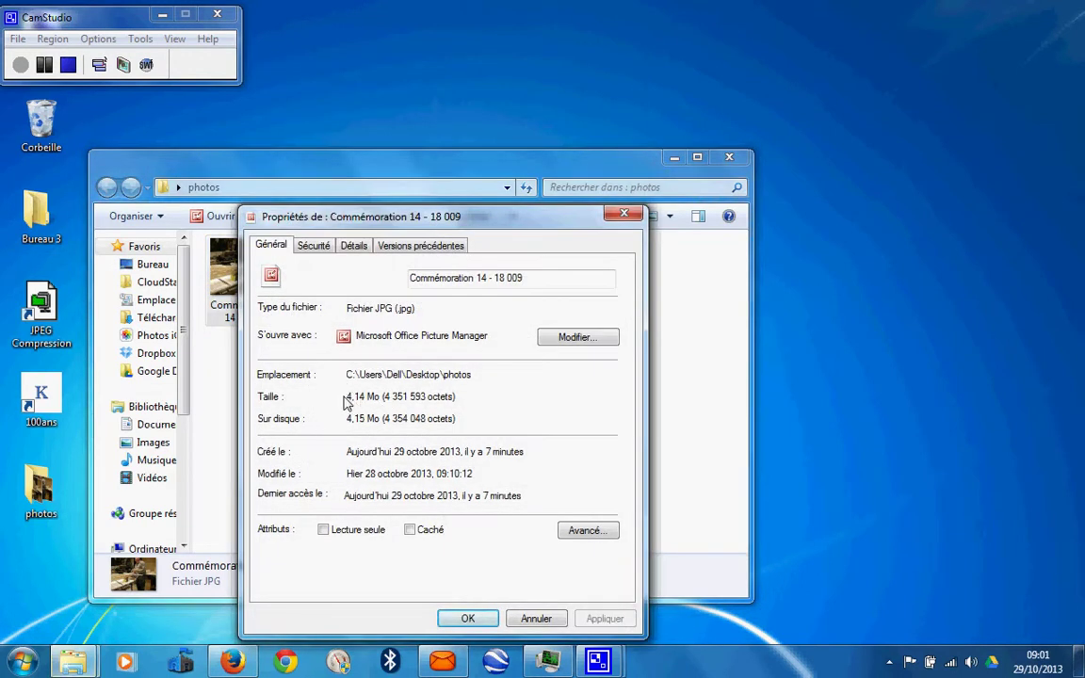
{"action": "left_click_drag", "start_coordinate": [349, 400], "coordinate": [381, 404]}
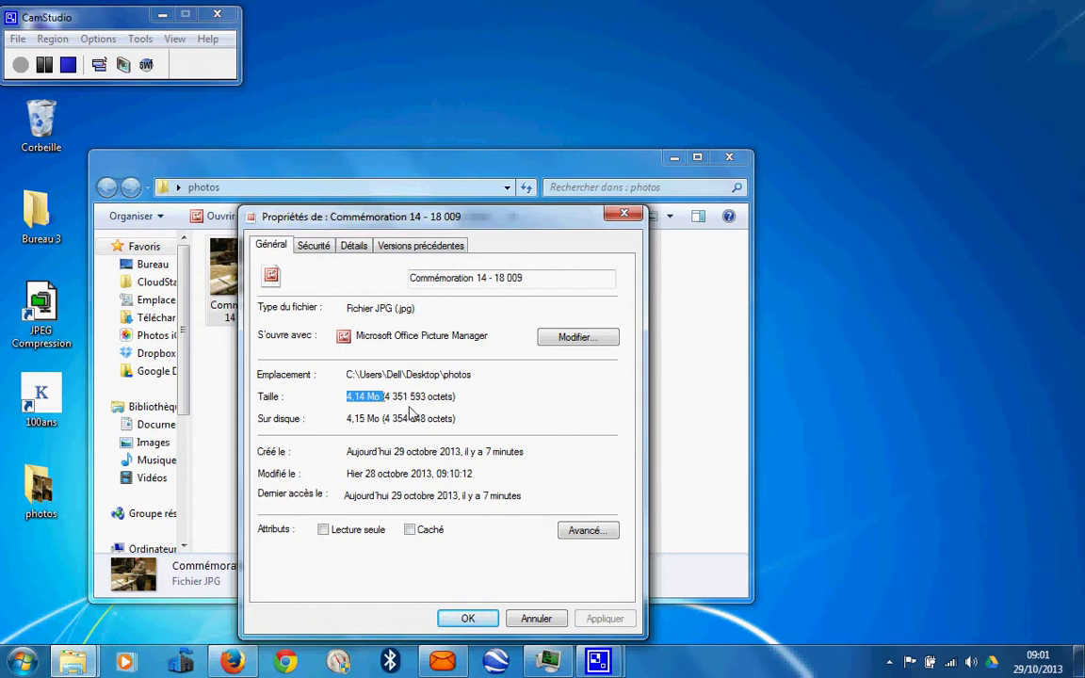
{"action": "left_click", "coordinate": [628, 216]}
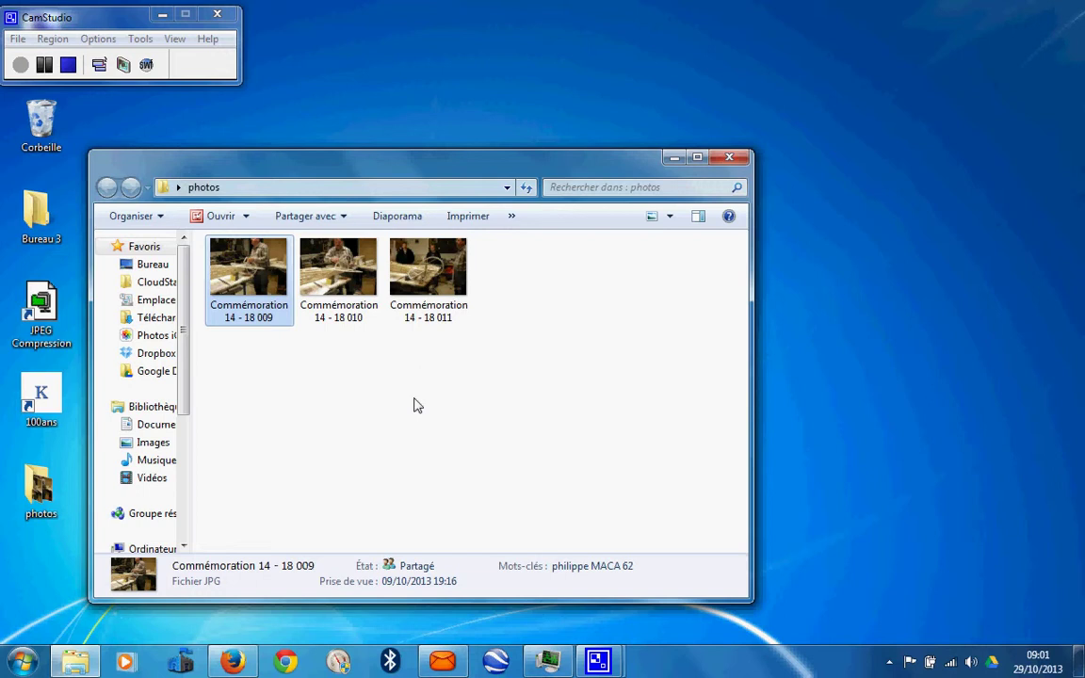
{"action": "left_click", "coordinate": [730, 159]}
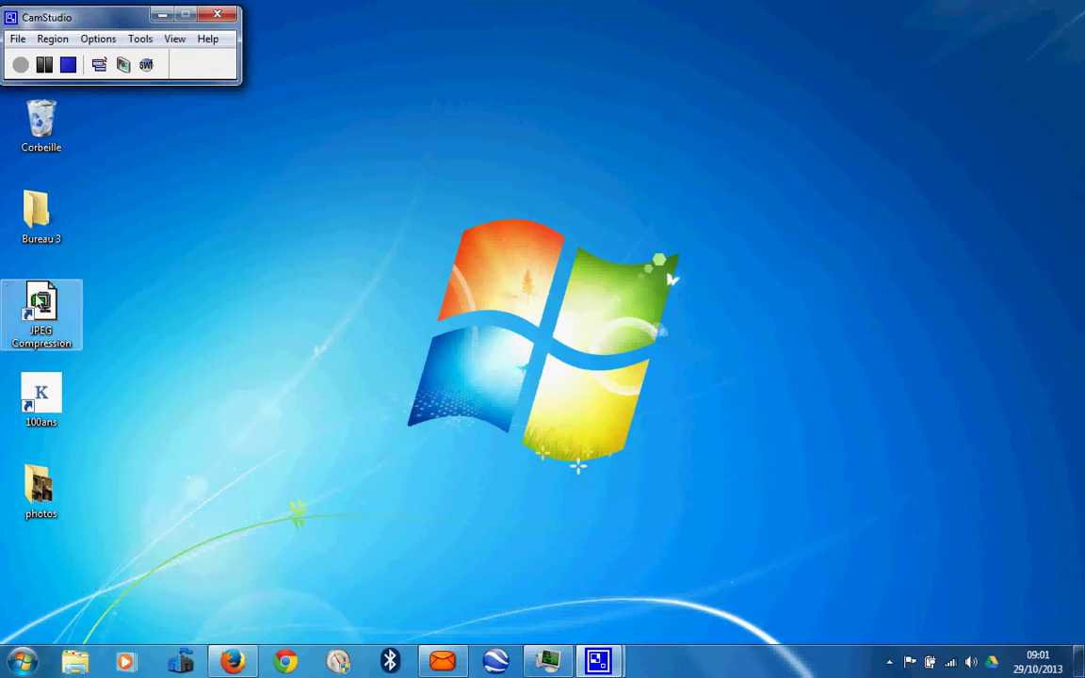
Launch JPEG Compression and save its parameters with the Grand format, 800 x 600 pixels.
{"action": "left_click", "coordinate": [52, 302]}
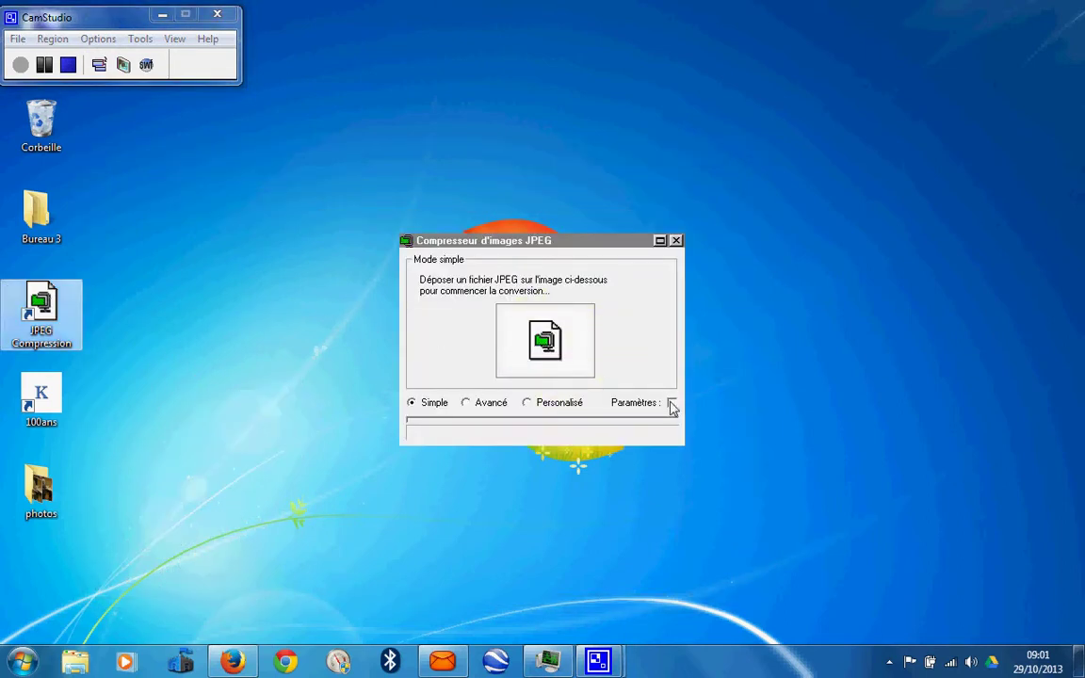
{"action": "left_click", "coordinate": [671, 403]}
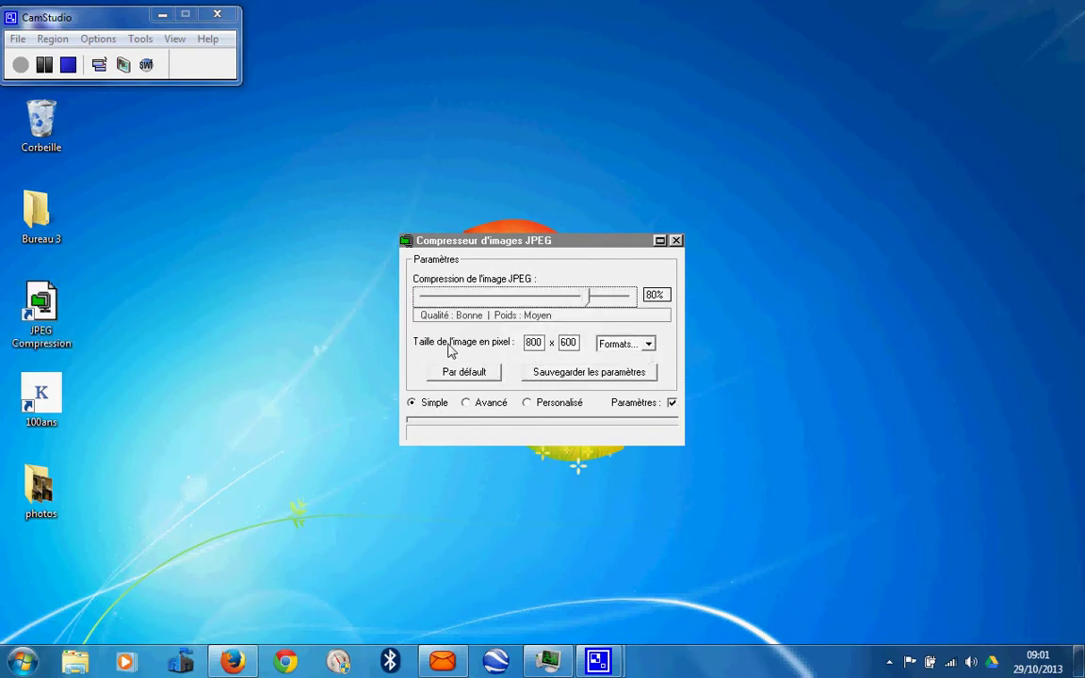
{"action": "left_click", "coordinate": [648, 345]}
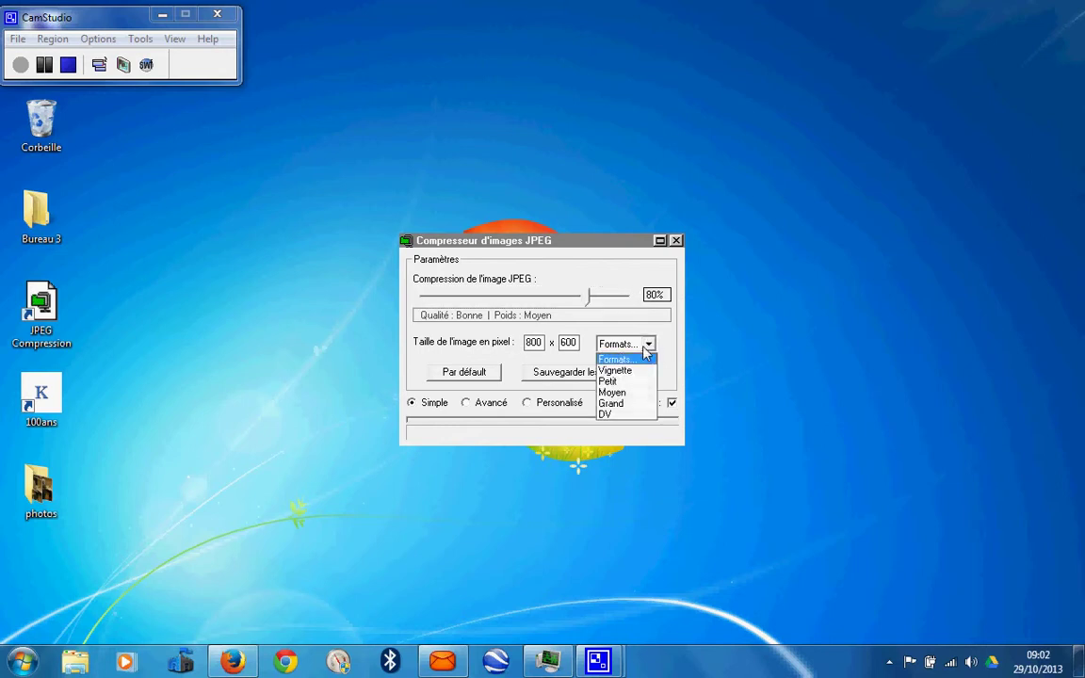
{"action": "left_click", "coordinate": [622, 404]}
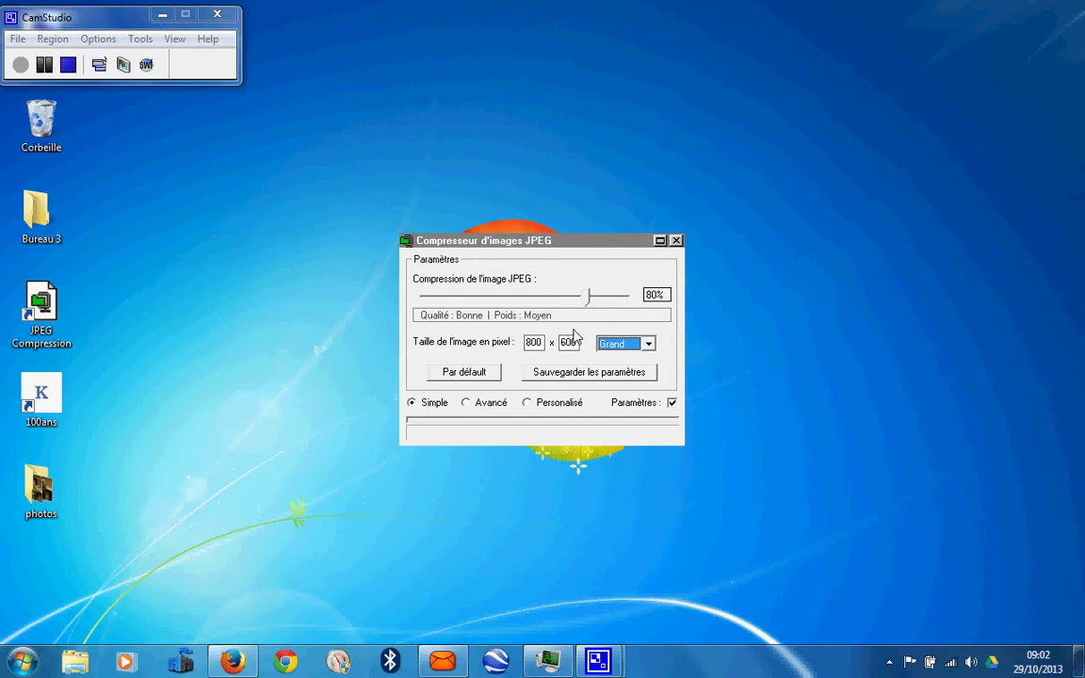
{"action": "left_click", "coordinate": [577, 373]}
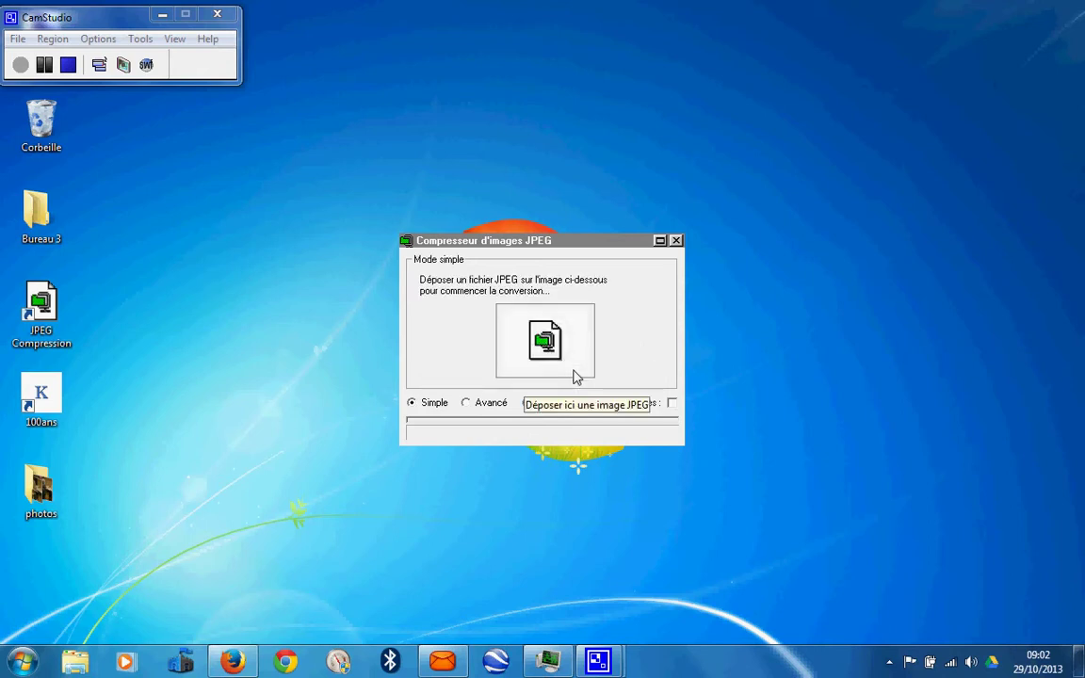
Switch the compressor to advanced mode and choose the desktop photos folder as the image source.
{"action": "left_click", "coordinate": [465, 405]}
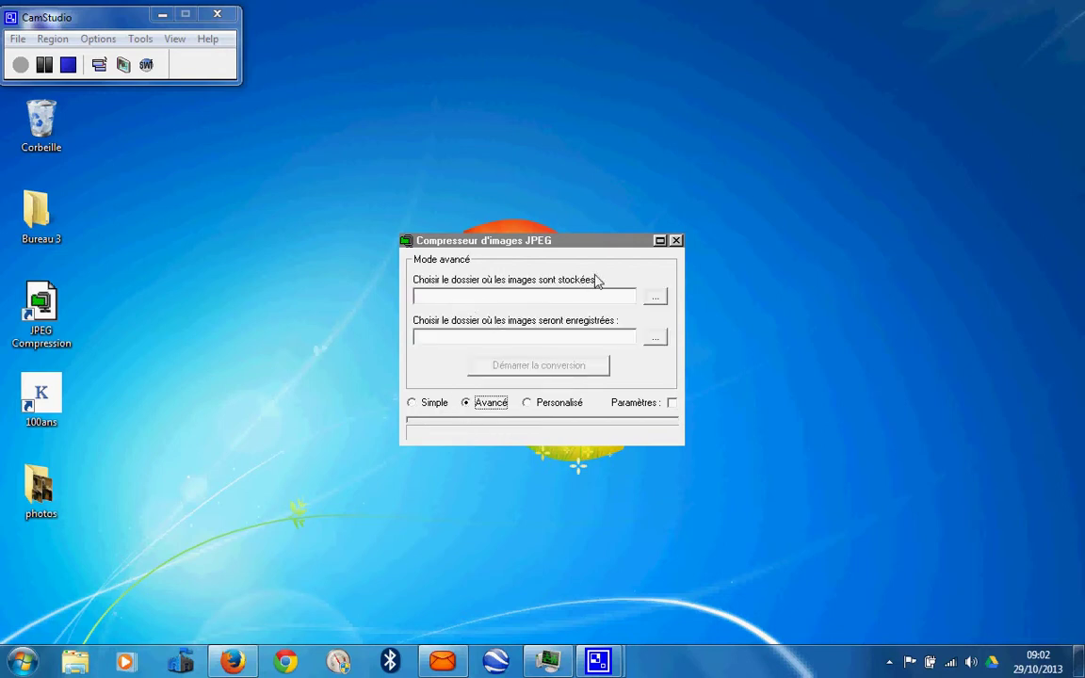
{"action": "left_click", "coordinate": [655, 302]}
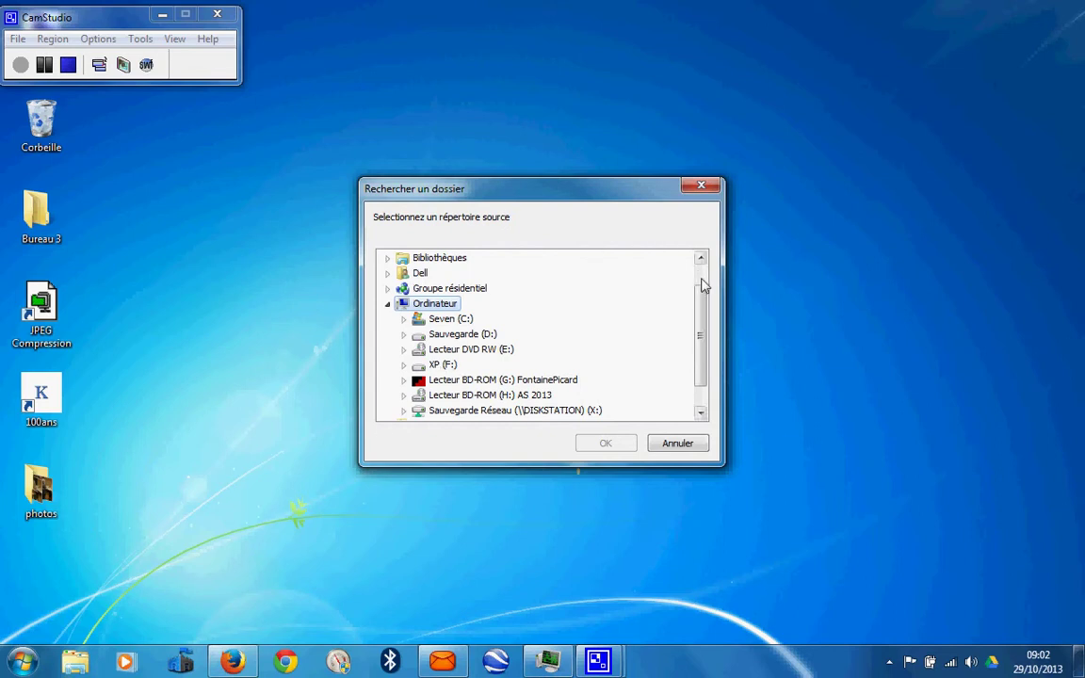
{"action": "left_click_drag", "start_coordinate": [705, 323], "coordinate": [704, 347]}
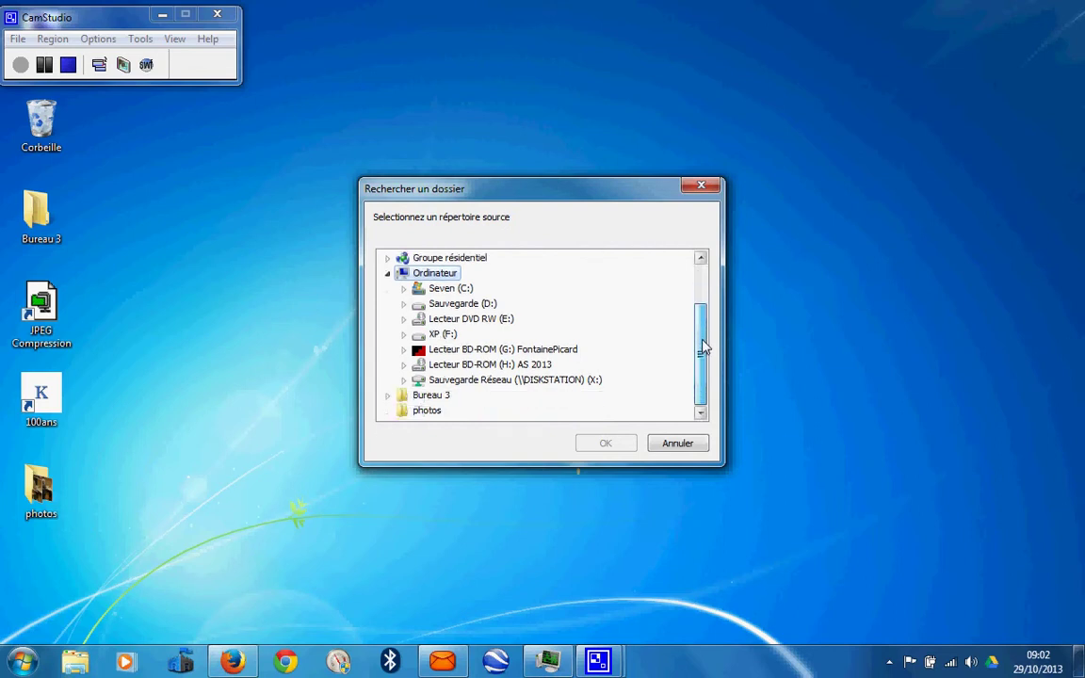
{"action": "left_click", "coordinate": [424, 415]}
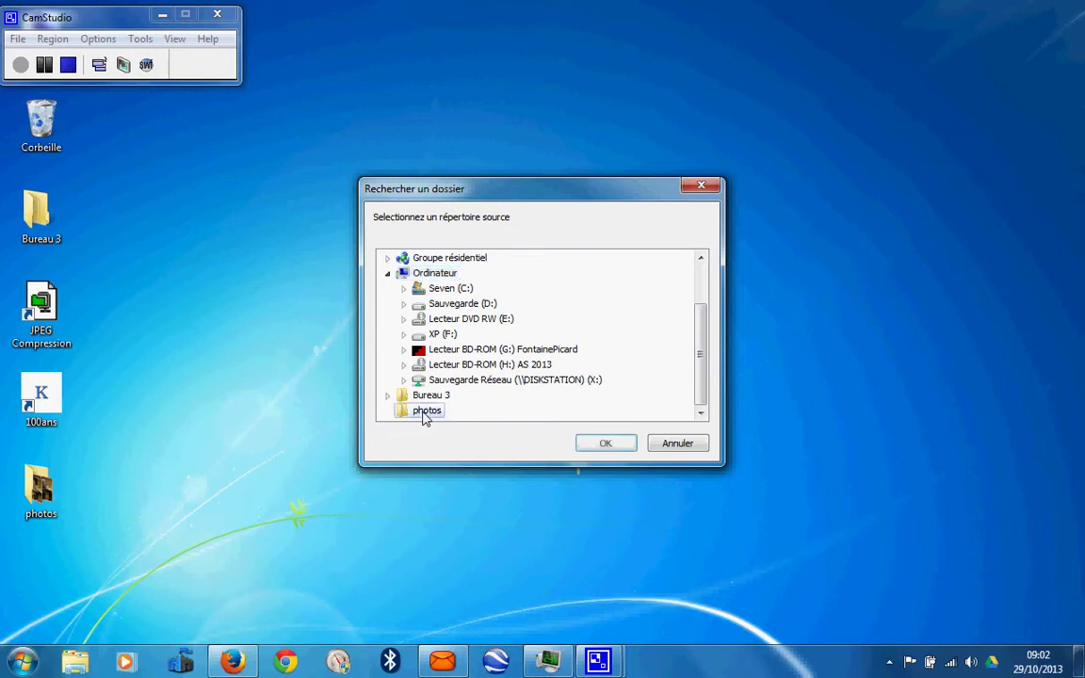
{"action": "left_click", "coordinate": [614, 445]}
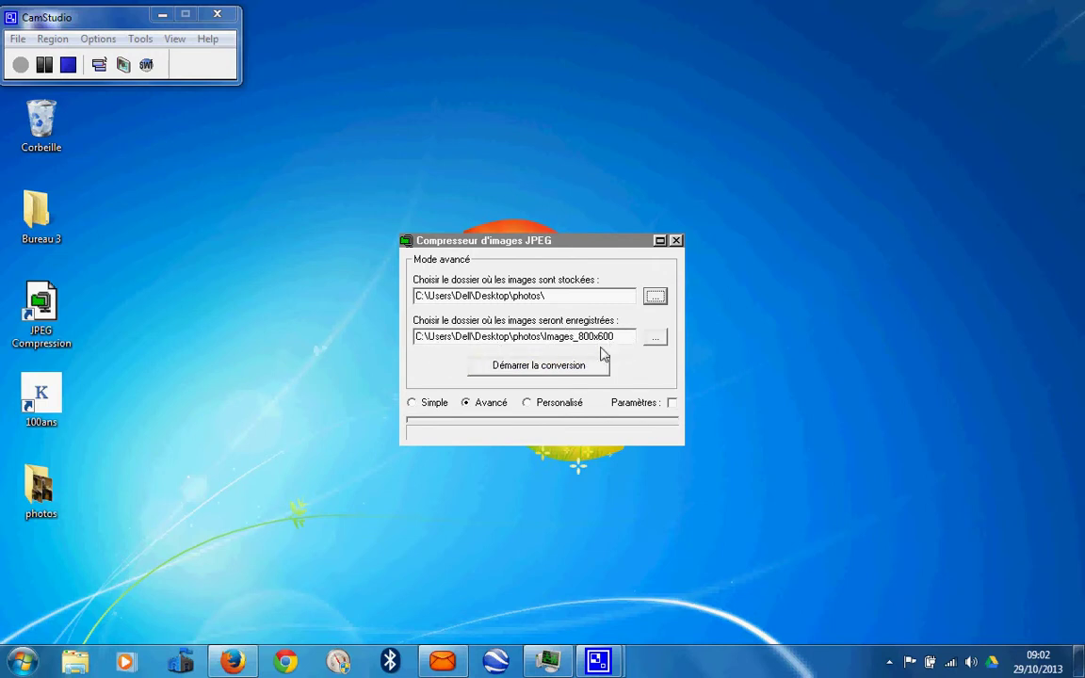
Run the conversion into Images_800x600 and close the compressor, cancelling the deletion of the tmp folder.
{"action": "left_click", "coordinate": [533, 371]}
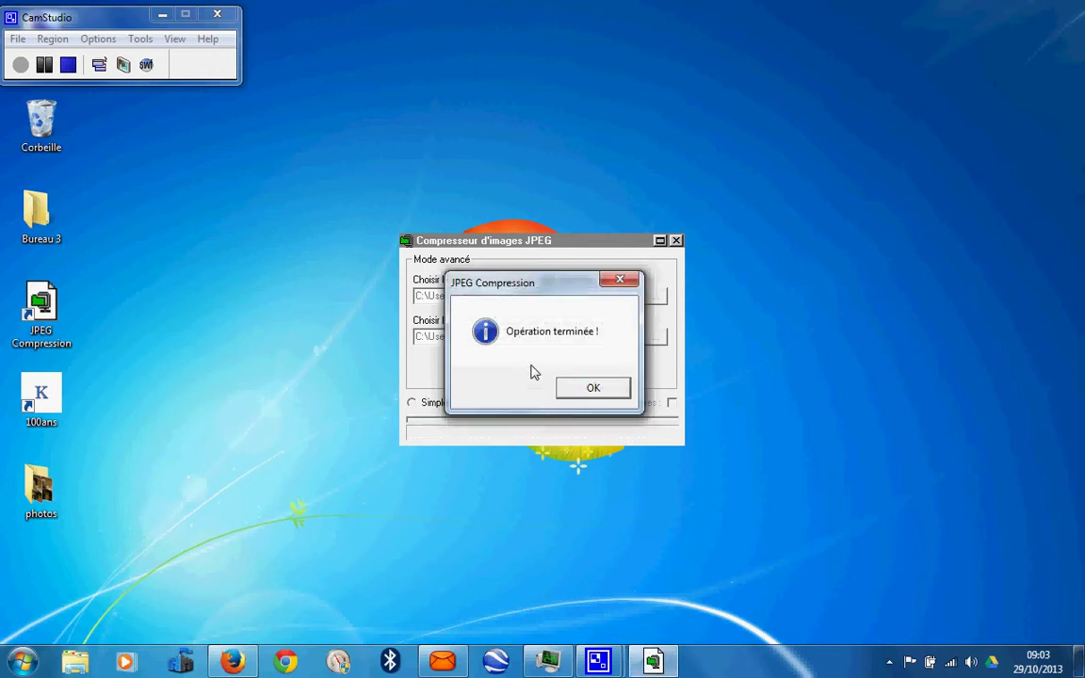
{"action": "left_click", "coordinate": [593, 389]}
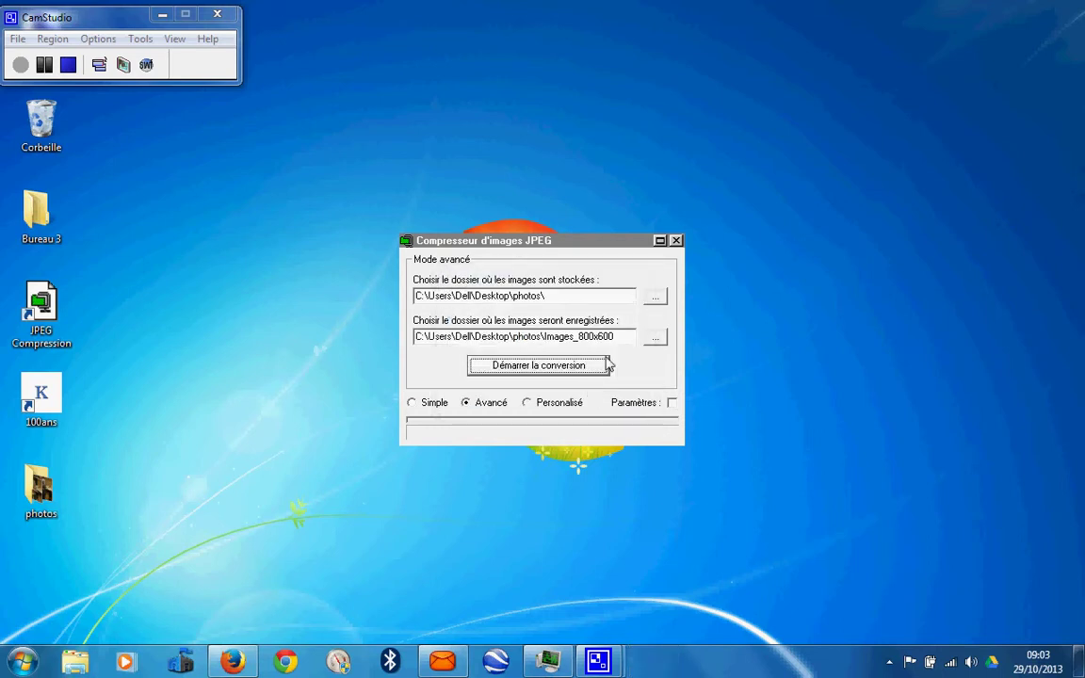
{"action": "left_click", "coordinate": [677, 242]}
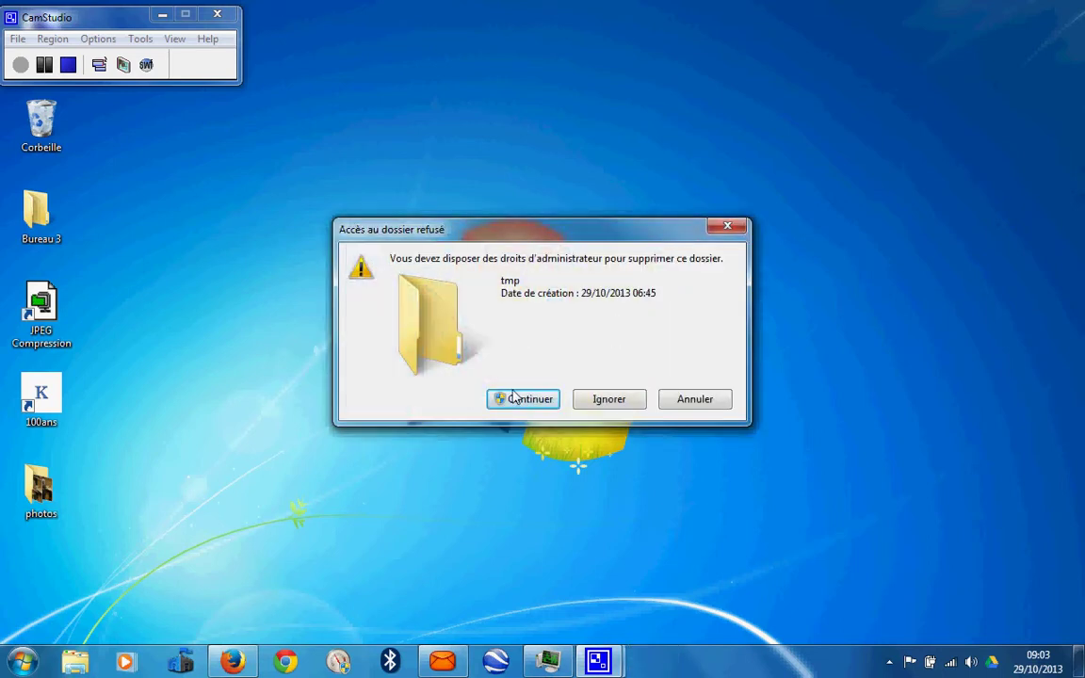
{"action": "left_click", "coordinate": [673, 400]}
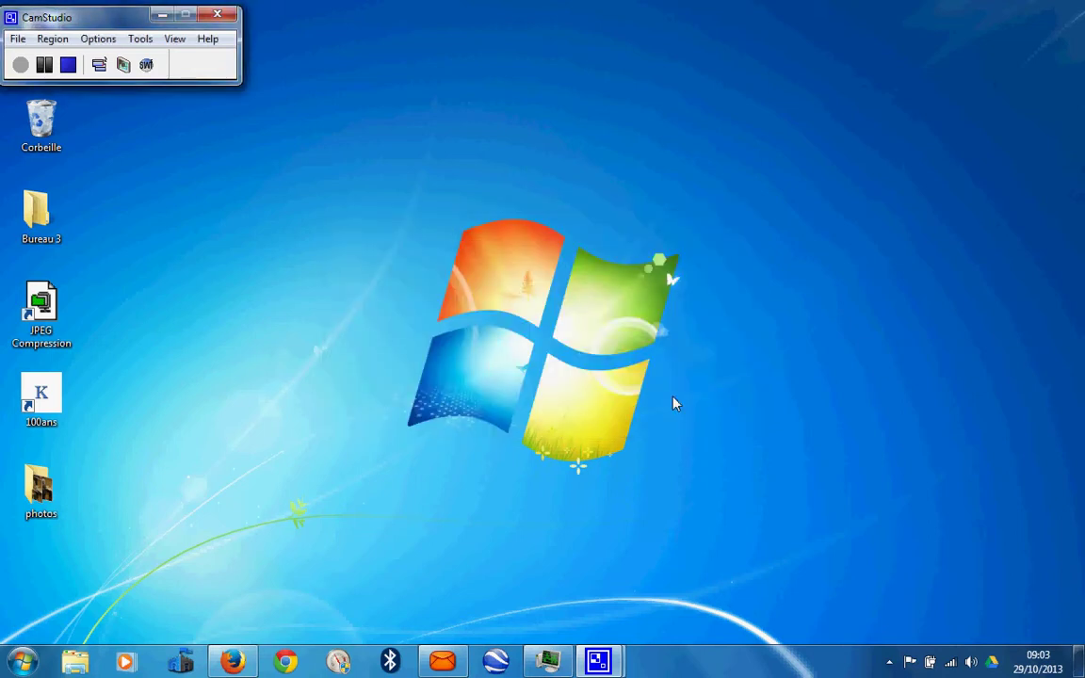
Open the Images_800x600 folder inside photos and check the file size of the compressed Commémoration 14 - 18 009.
{"action": "double_click", "coordinate": [41, 489]}
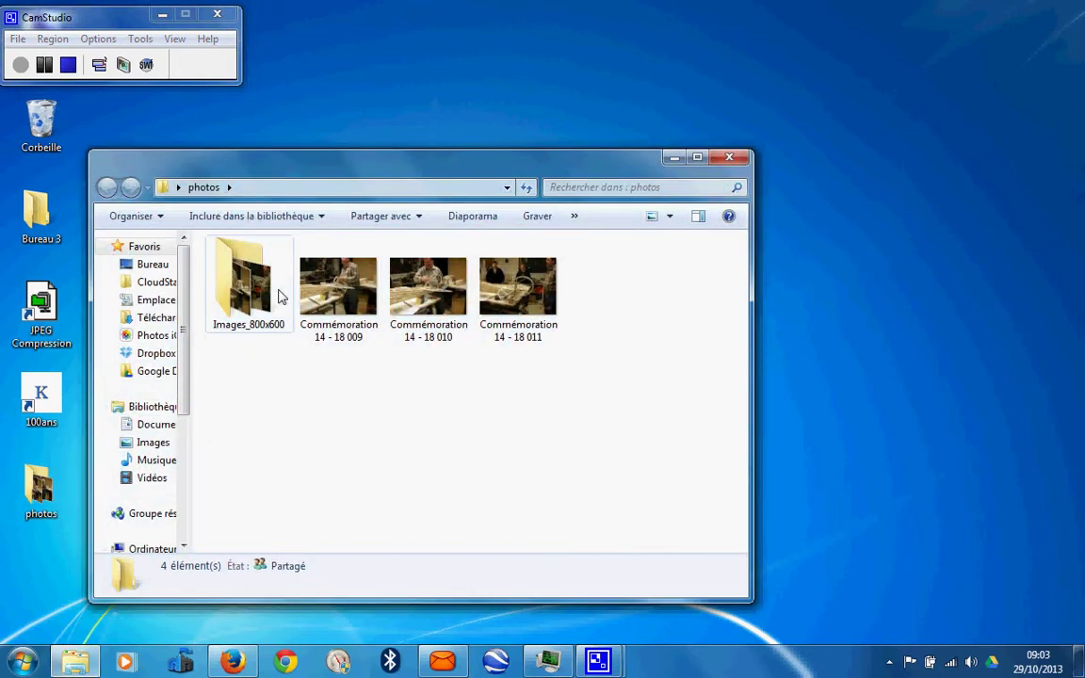
{"action": "mouse_move", "coordinate": [237, 290]}
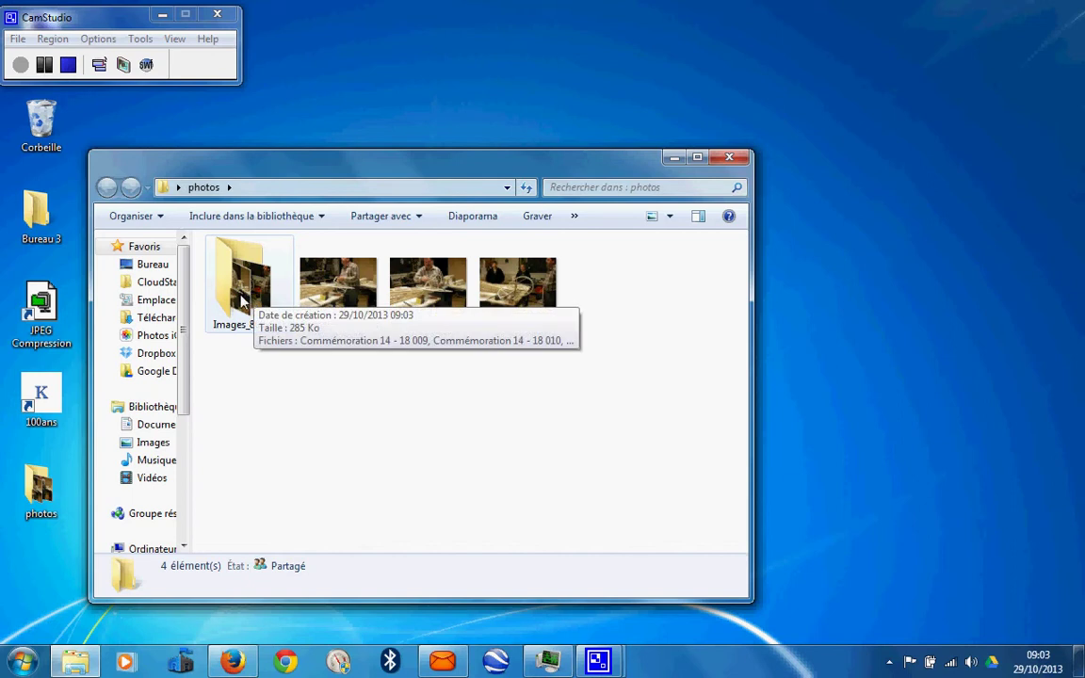
{"action": "double_click", "coordinate": [242, 299]}
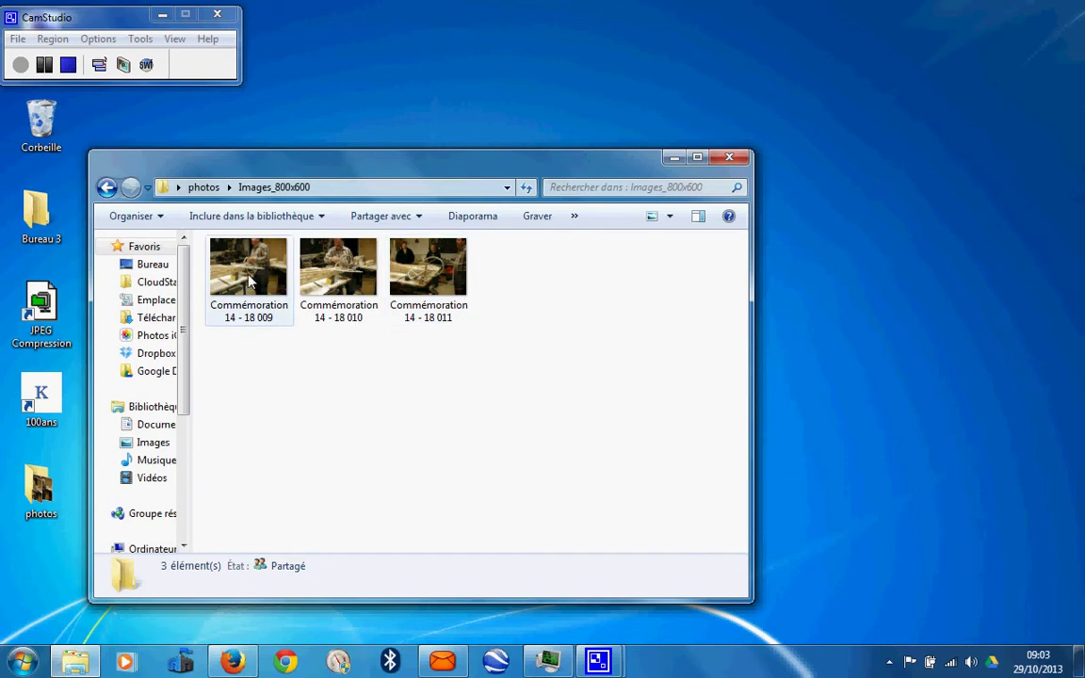
{"action": "right_click", "coordinate": [250, 280]}
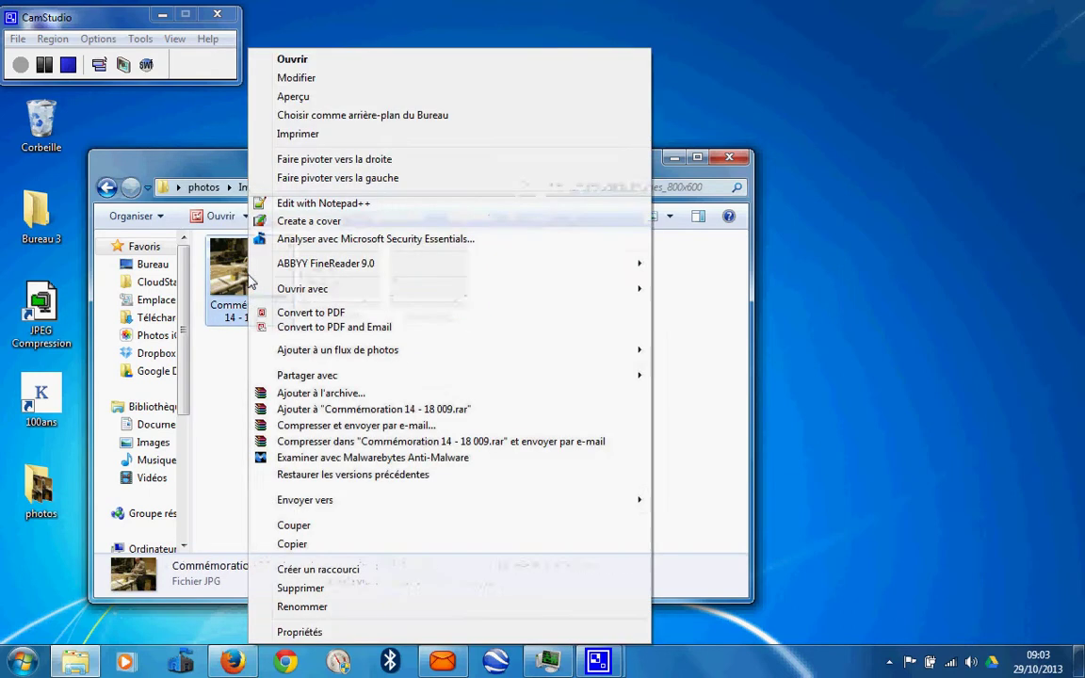
{"action": "left_click", "coordinate": [348, 633]}
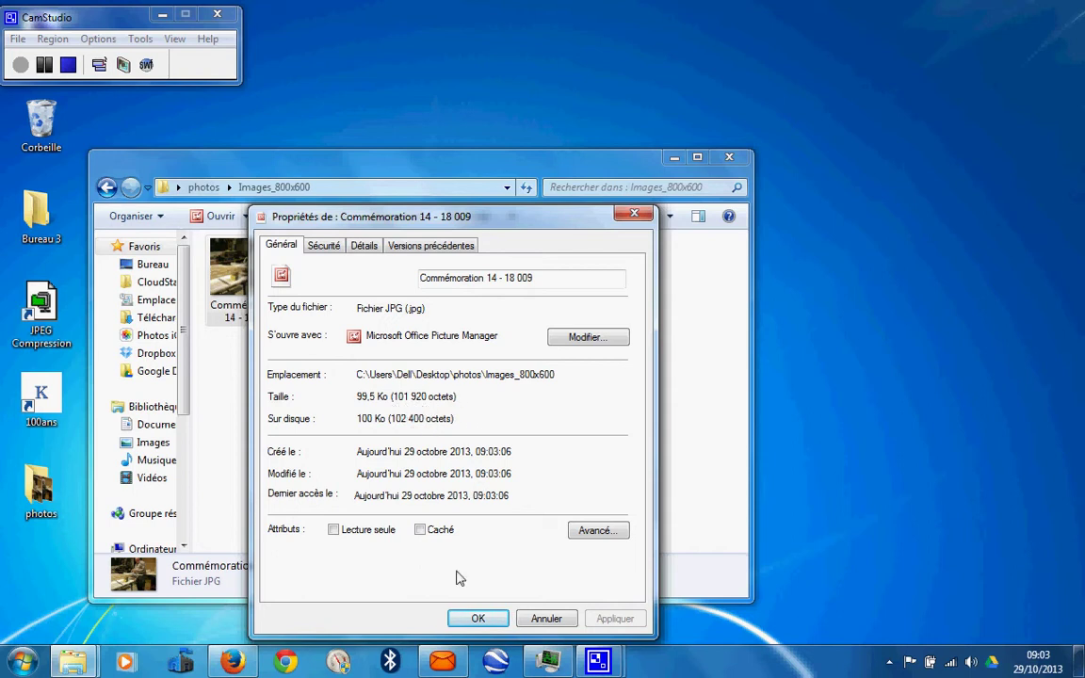
{"action": "left_click", "coordinate": [479, 618]}
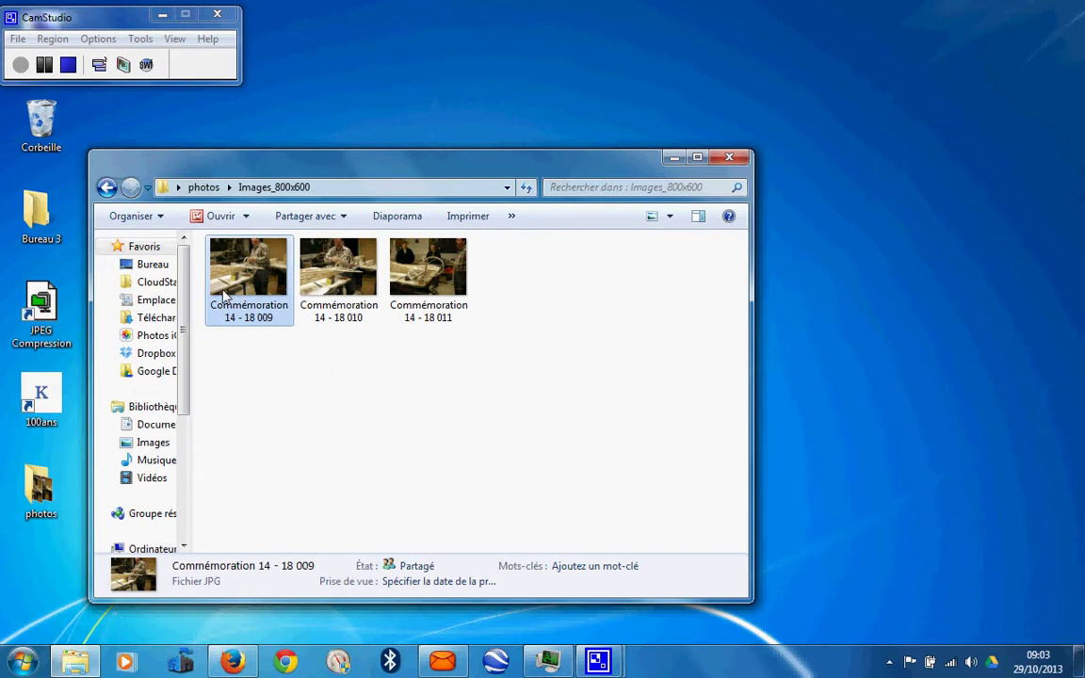
View the compressed Commémoration 14 - 18 009 in Picture Manager and close the viewer.
{"action": "left_click_drag", "start_coordinate": [233, 343], "coordinate": [414, 354]}
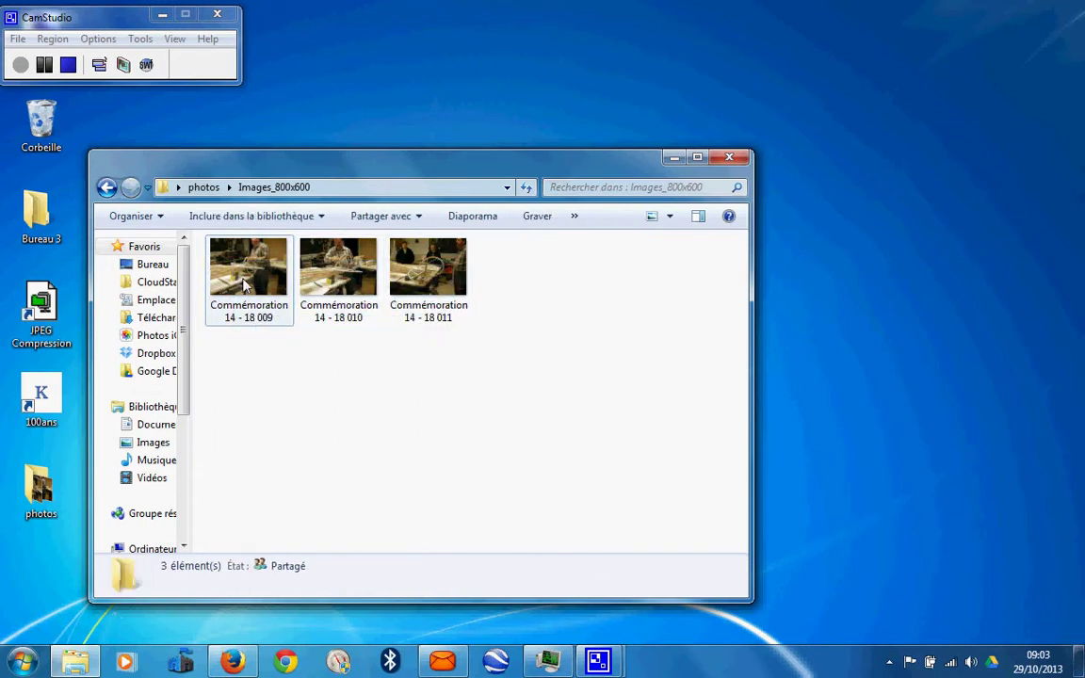
{"action": "left_click", "coordinate": [243, 285]}
{"action": "double_click", "coordinate": [243, 286]}
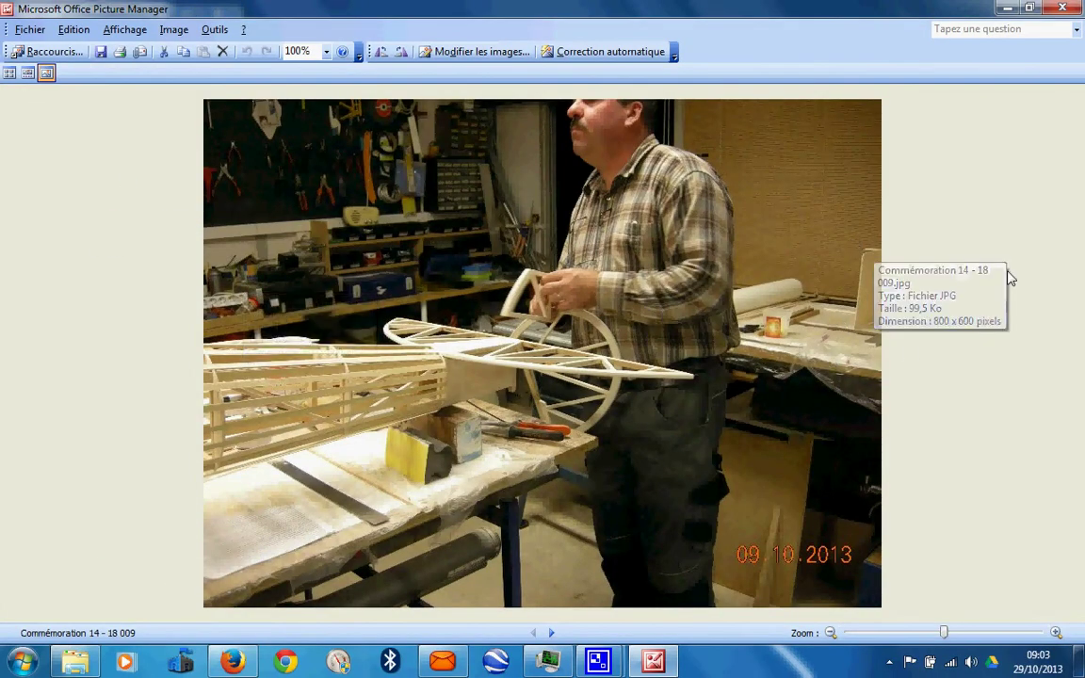
{"action": "left_click", "coordinate": [1062, 8]}
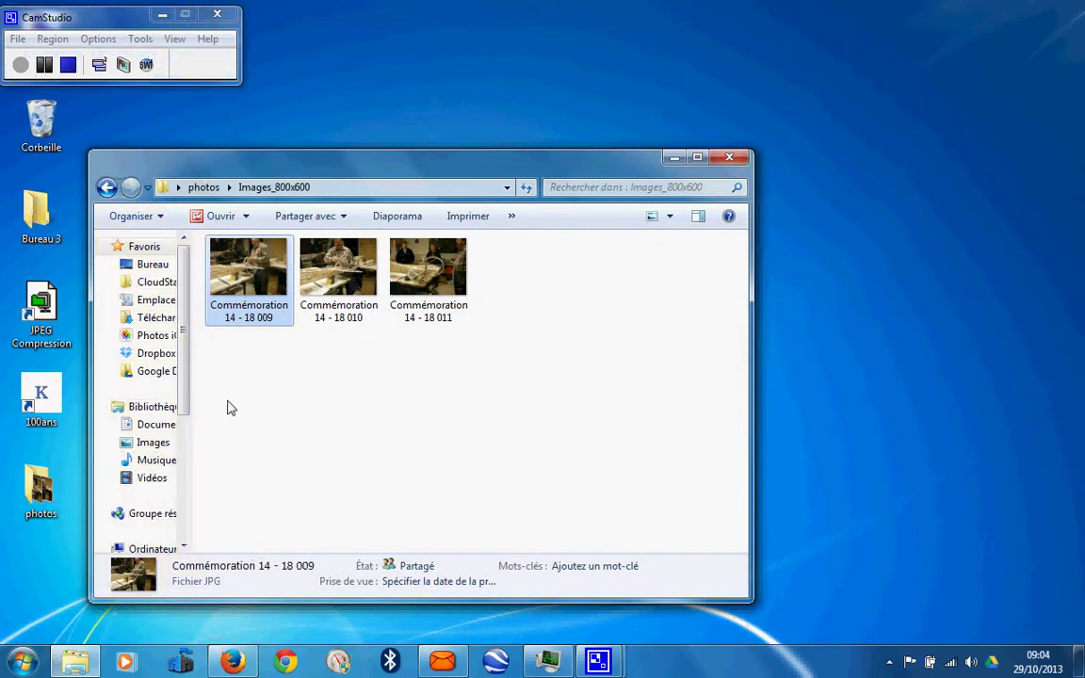